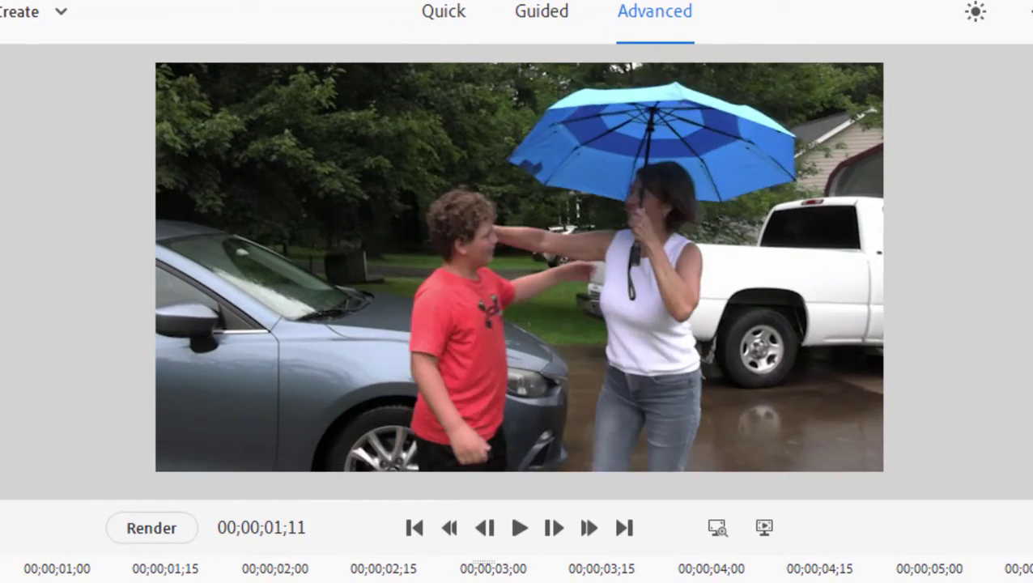
Step back a frame, then drag the playhead in MVI_0007.MP4 to 00;00;00;21.
key("Left")
key("Left")
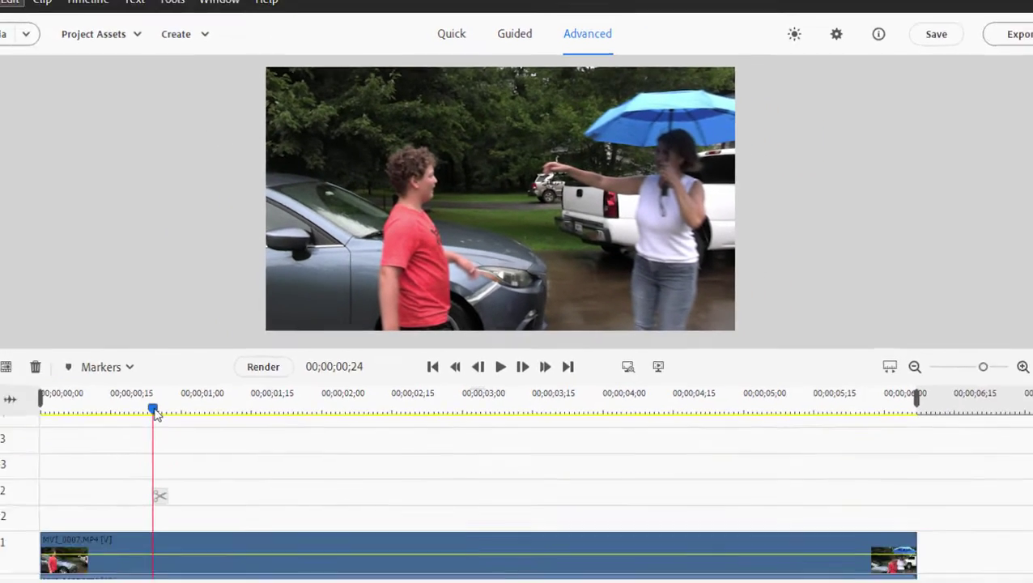
left_click_drag(155, 411, 186, 367)
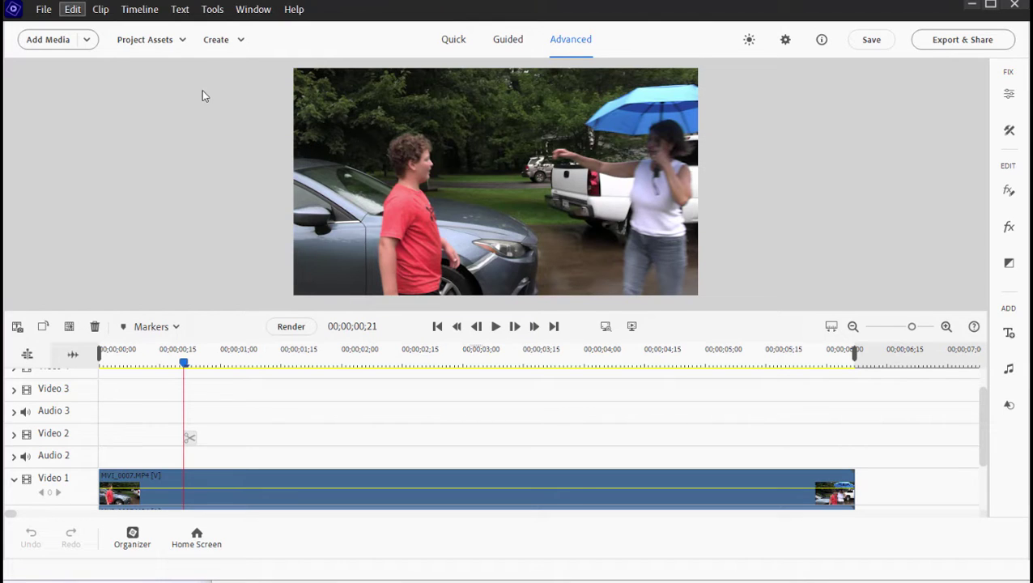
Place heart.psd on Video 3 at 00;00;00;21, stretch the heart wider, and preview it.
left_click(169, 46)
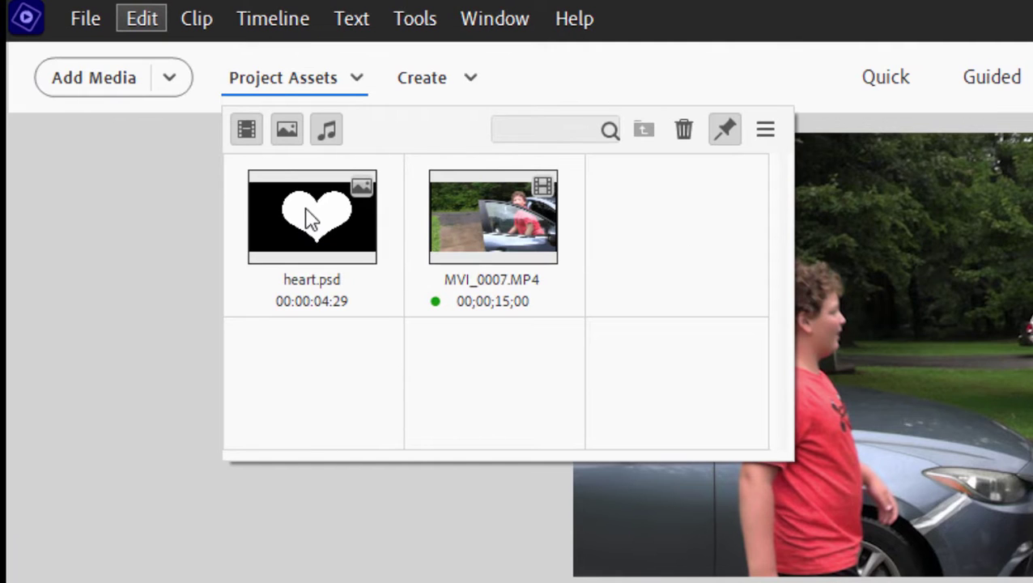
left_click_drag(304, 219, 189, 397)
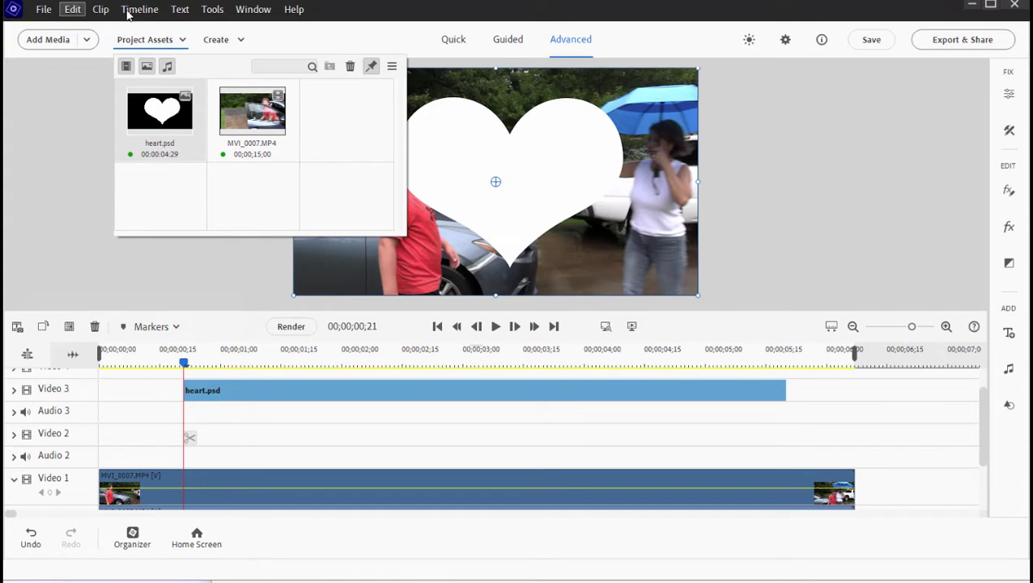
left_click(138, 45)
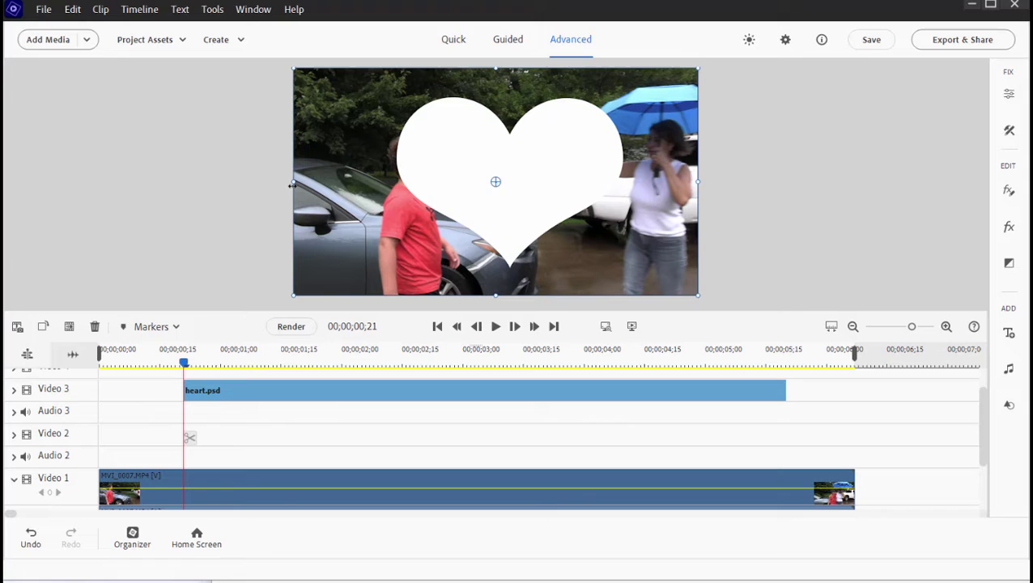
left_click_drag(293, 182, 242, 183)
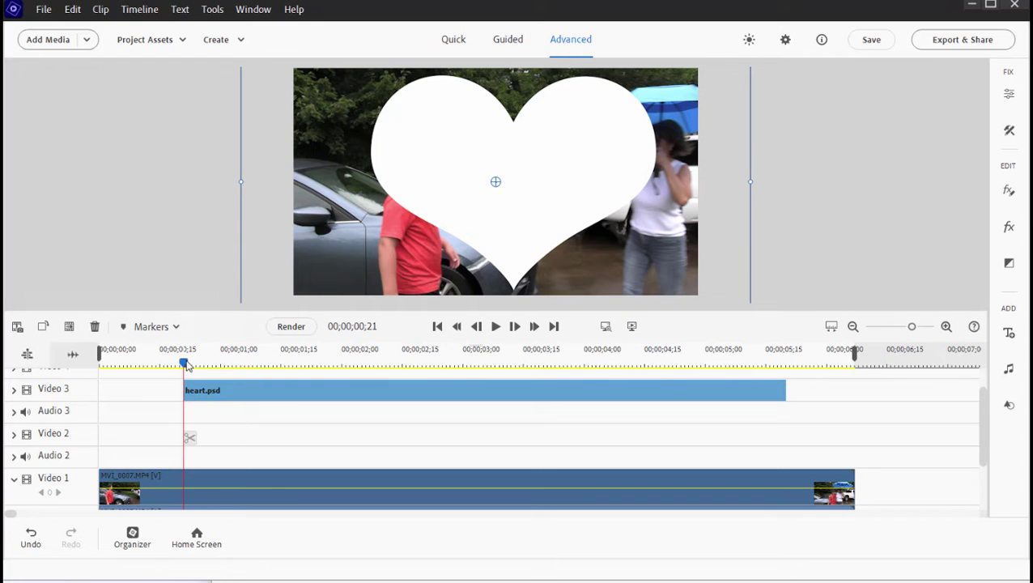
left_click_drag(185, 365, 473, 395)
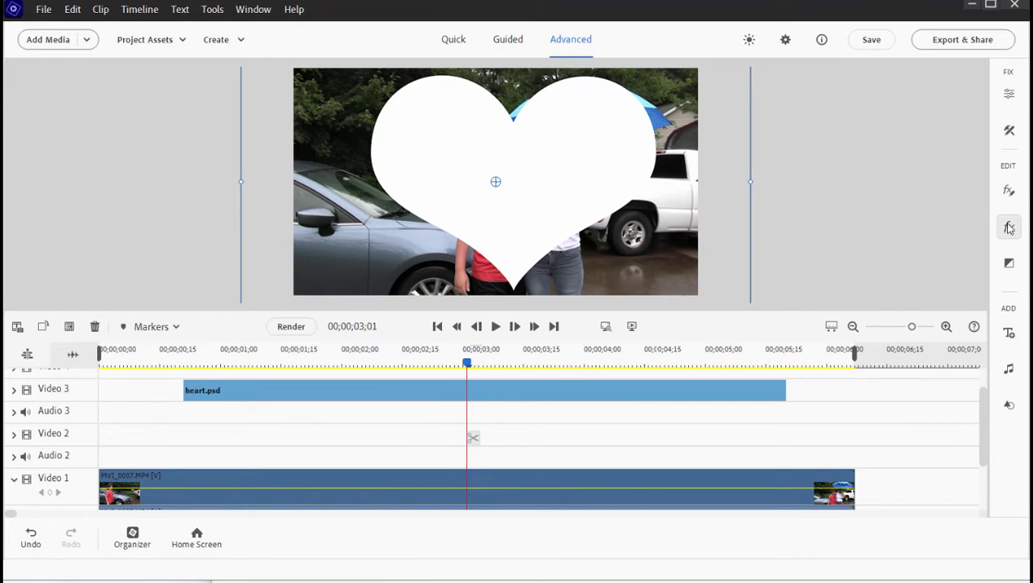
Add the heart clip's first Motion keyframes, with Scale at 126.0, in Applied Effects.
left_click(1009, 194)
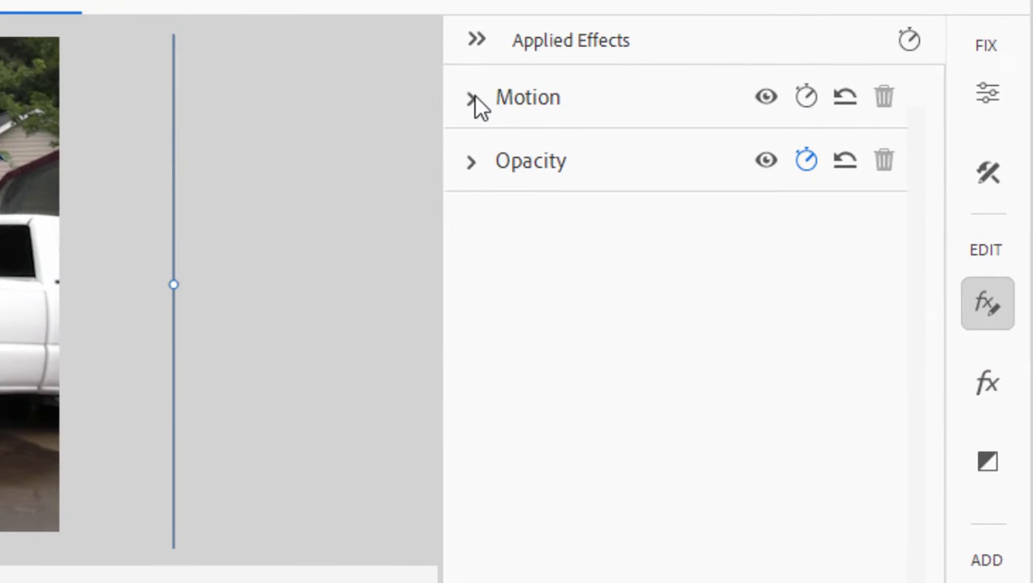
left_click(473, 98)
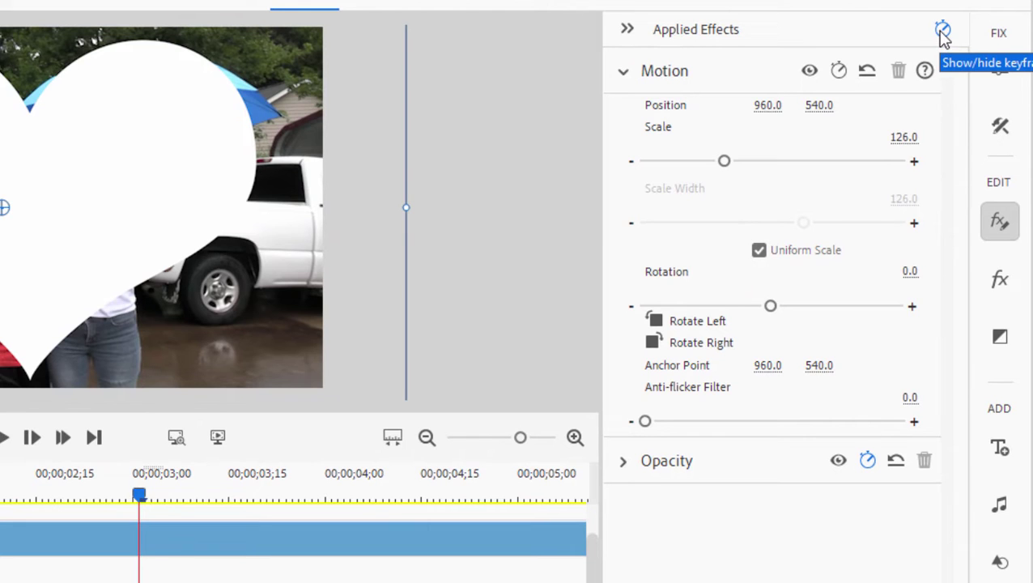
left_click(943, 31)
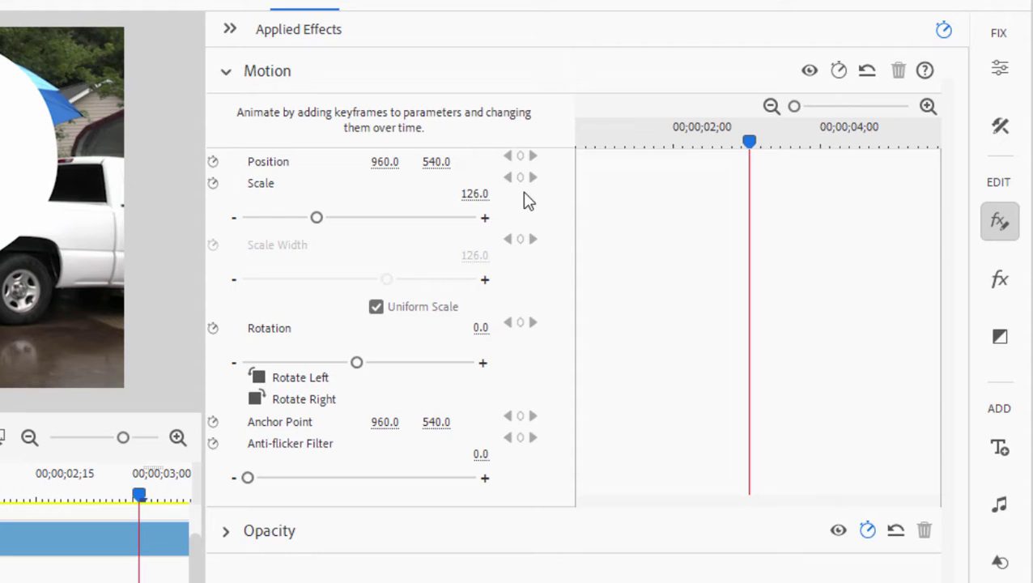
left_click(840, 72)
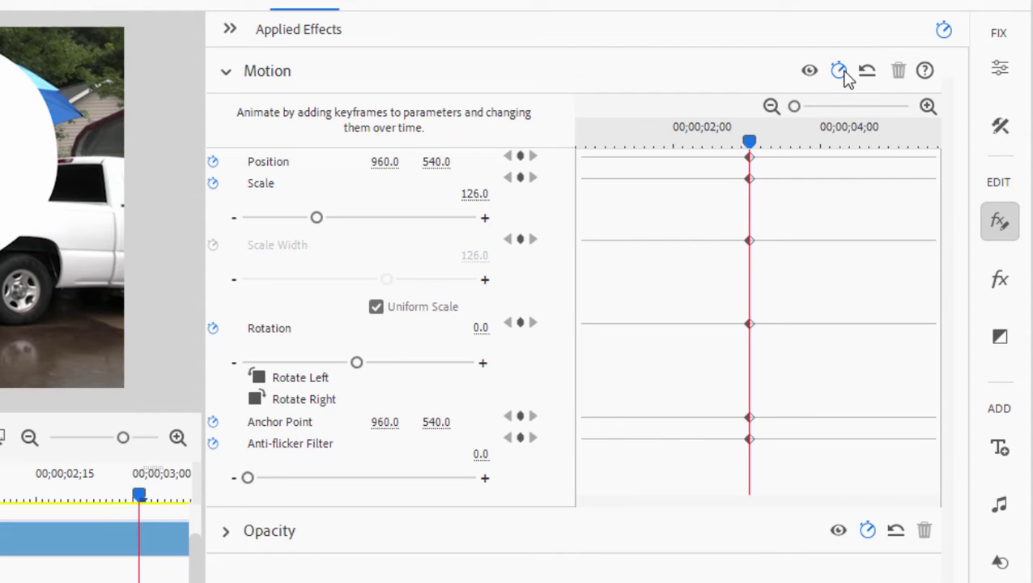
left_click_drag(891, 143, 893, 194)
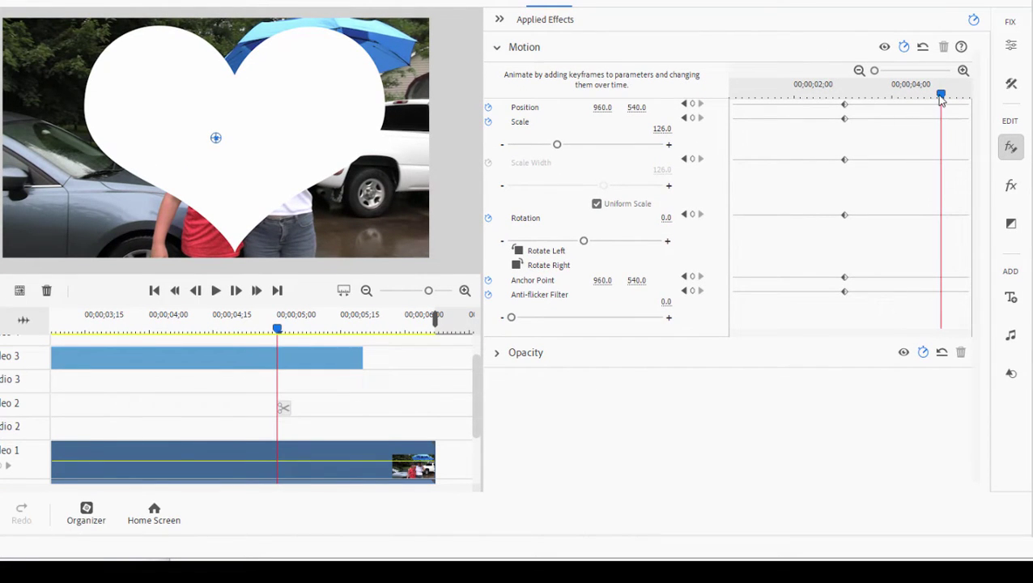
Keyframe the heart's Scale down to 0.0 near the clip end and play back the shrink.
left_click_drag(937, 96, 949, 103)
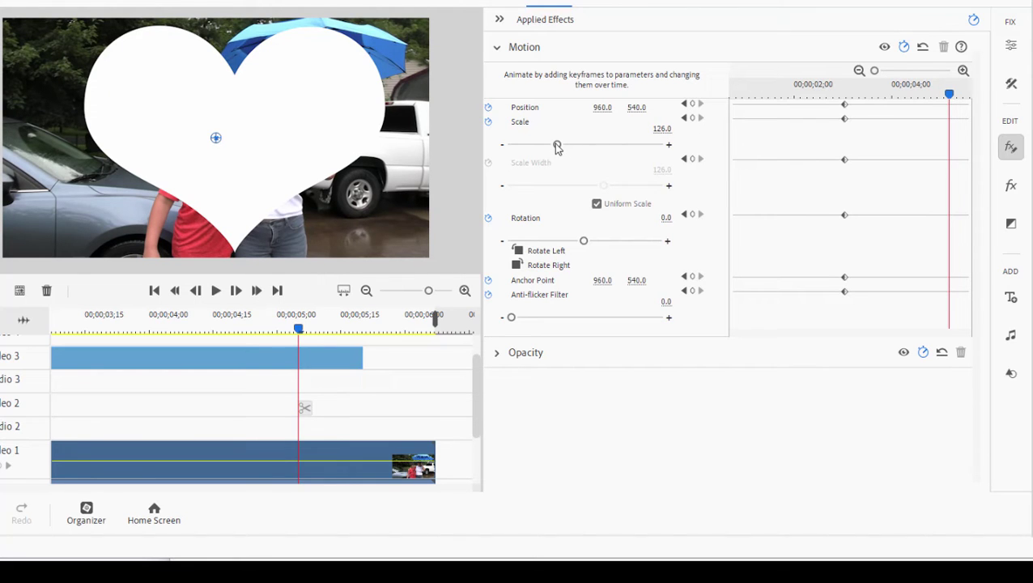
left_click_drag(556, 146, 508, 148)
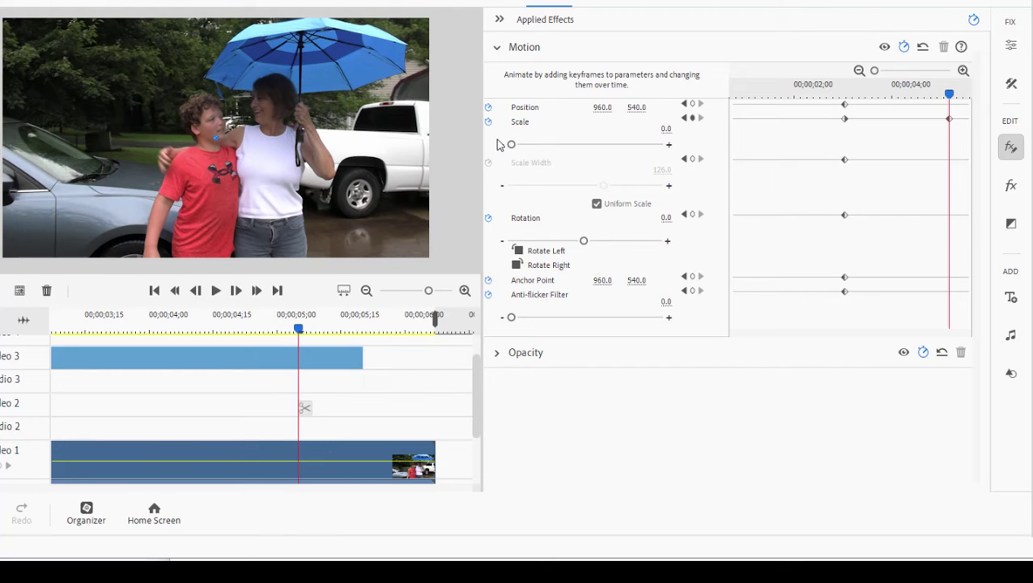
left_click(235, 332)
left_click(156, 328)
left_click(81, 328)
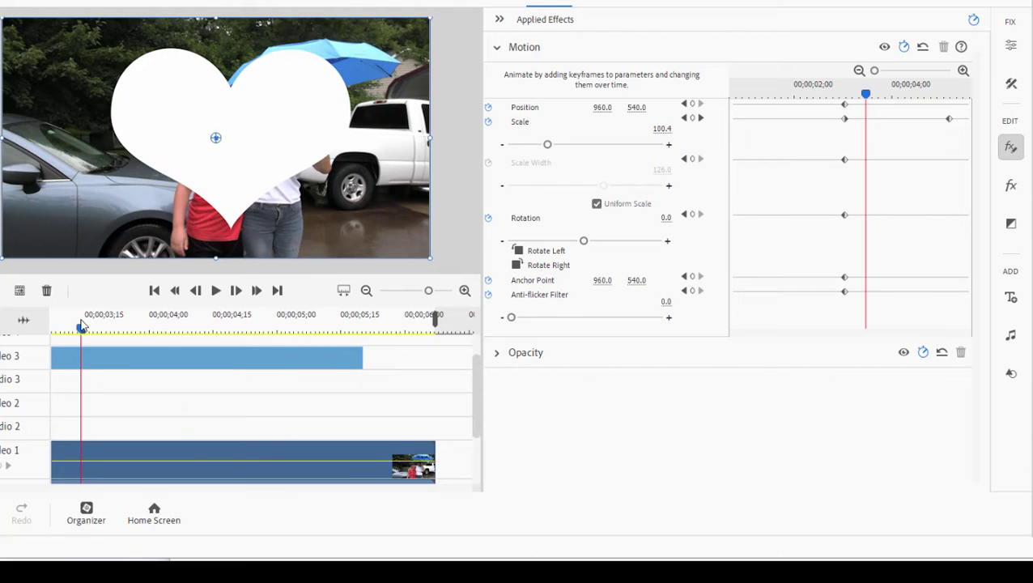
key("space")
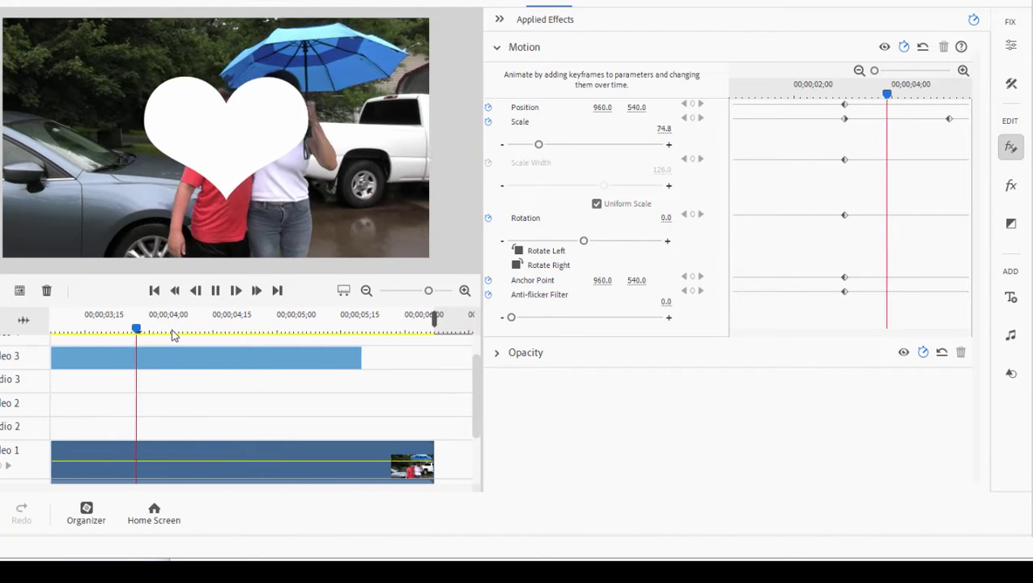
left_click(322, 371)
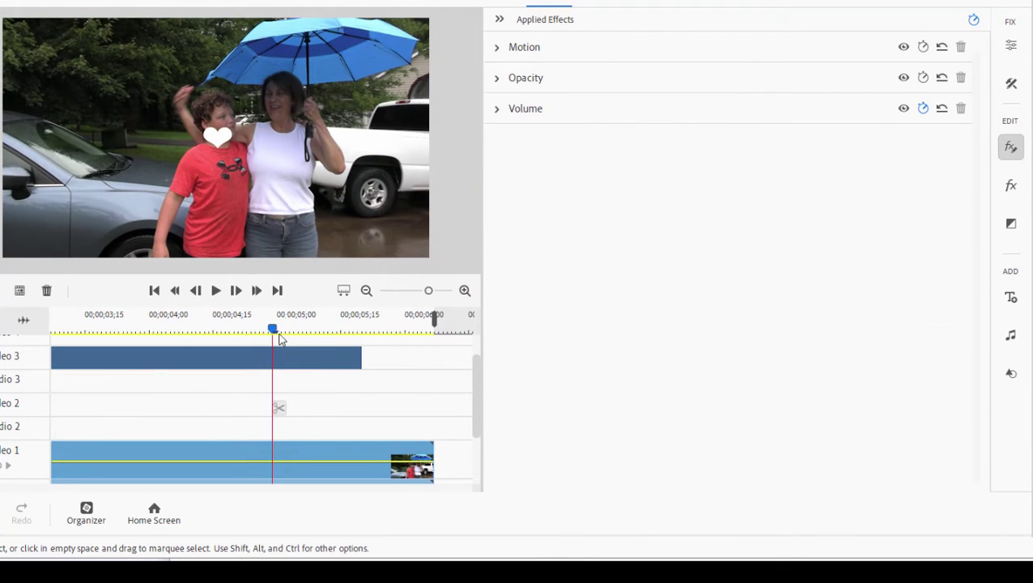
left_click_drag(273, 329, 123, 329)
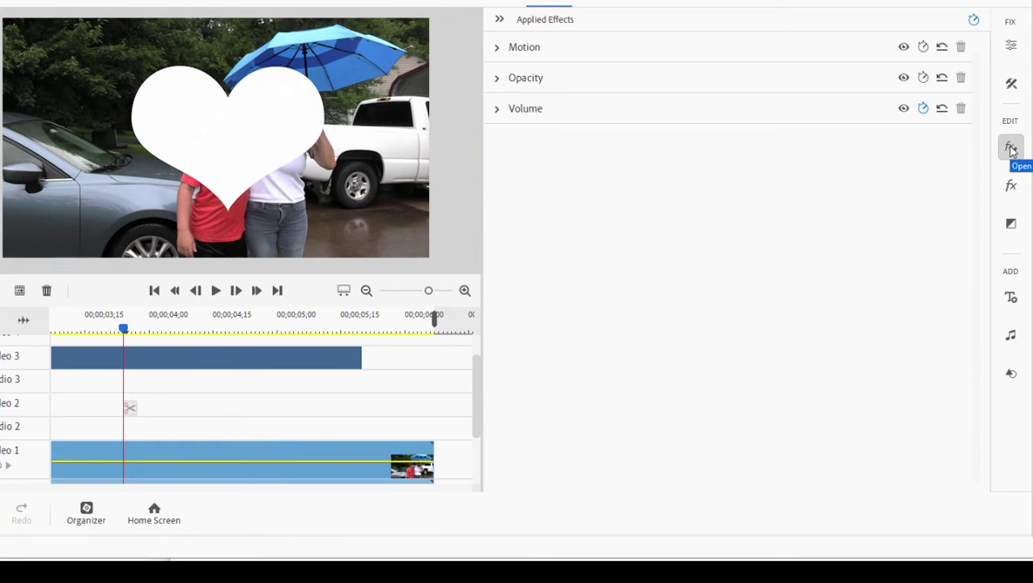
left_click(1010, 150)
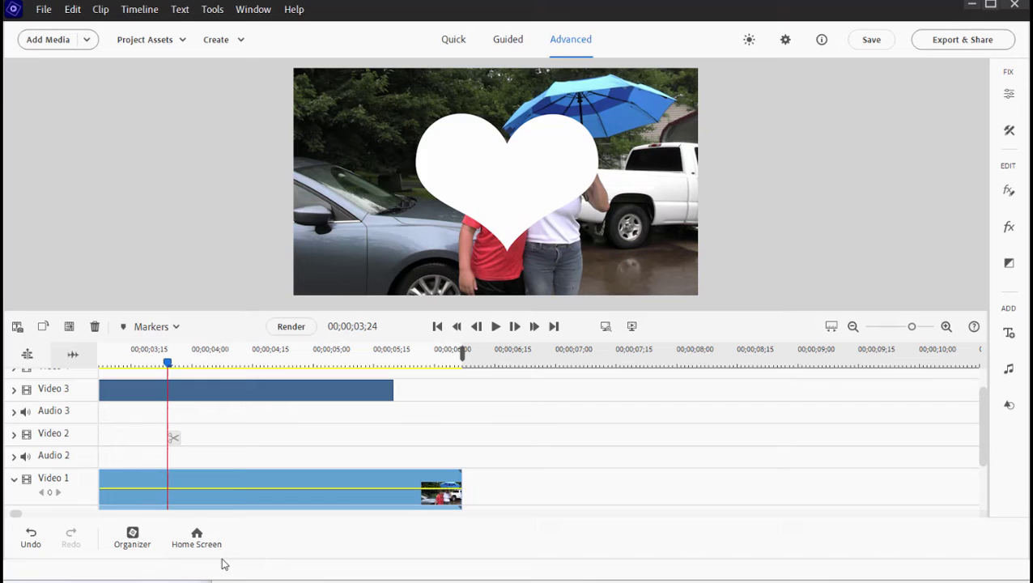
Fit the sequence in view, play the heart shrinking away, and jump to the end at 00;00;06;07.
left_click_drag(168, 363, 127, 363)
key("backslash")
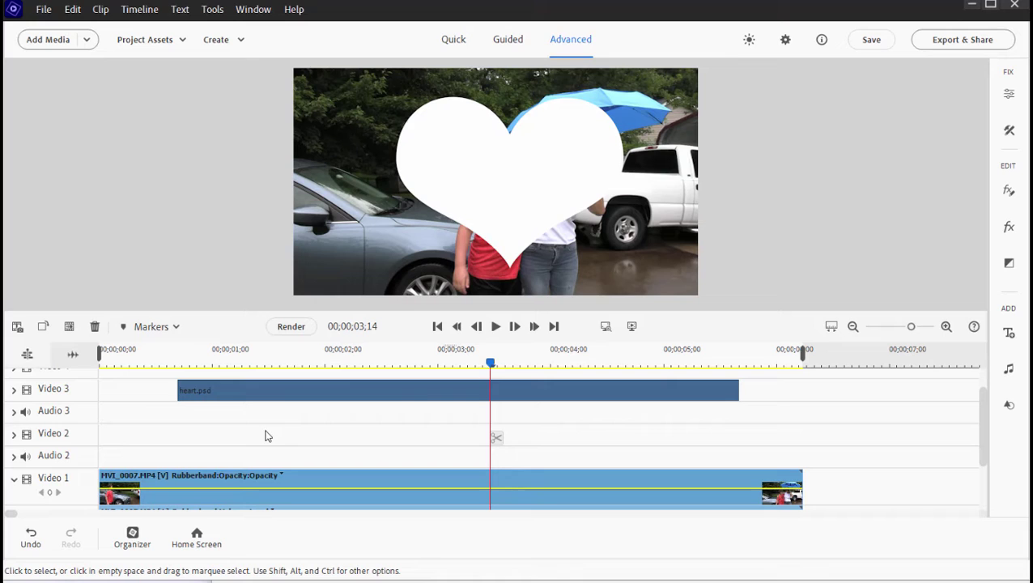
key("space")
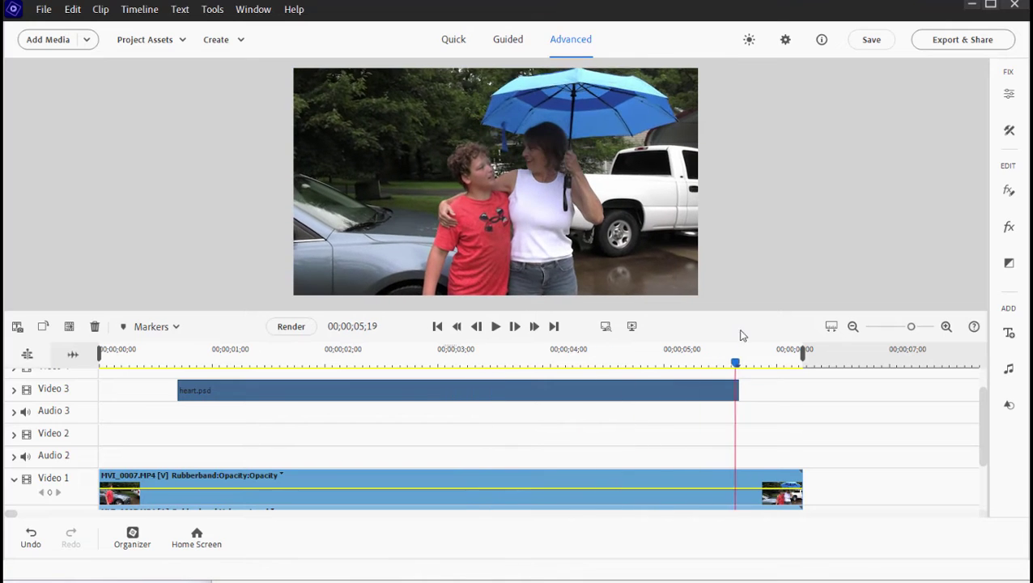
key("space")
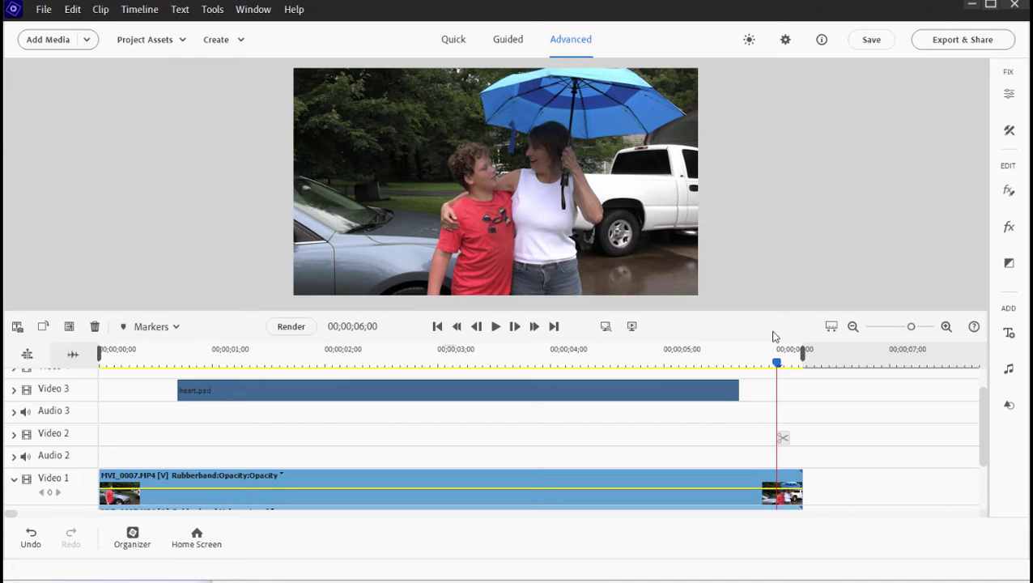
key("End")
Create a new Black Video item in the project assets.
left_click(145, 39)
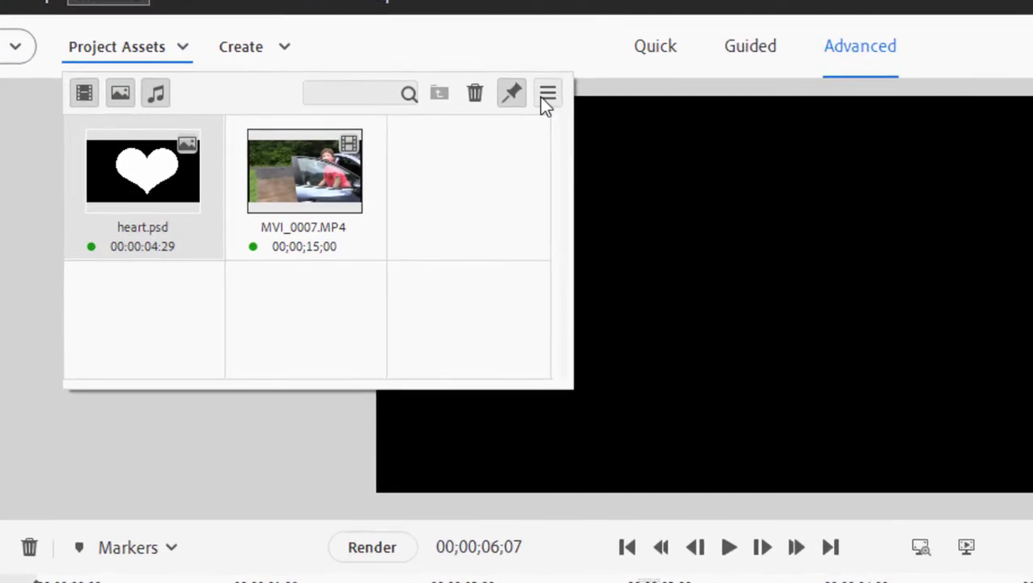
left_click(440, 75)
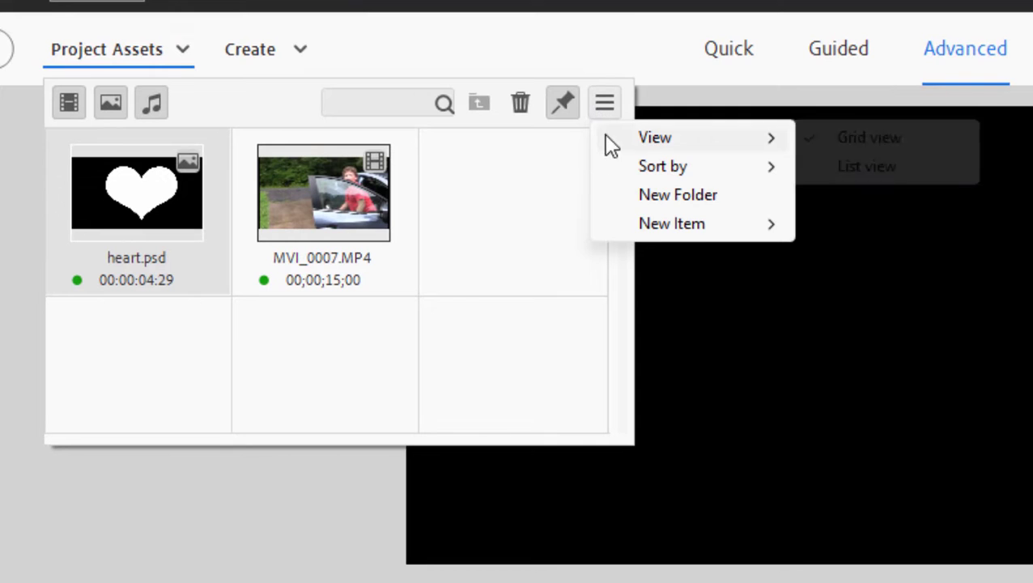
mouse_move(660, 229)
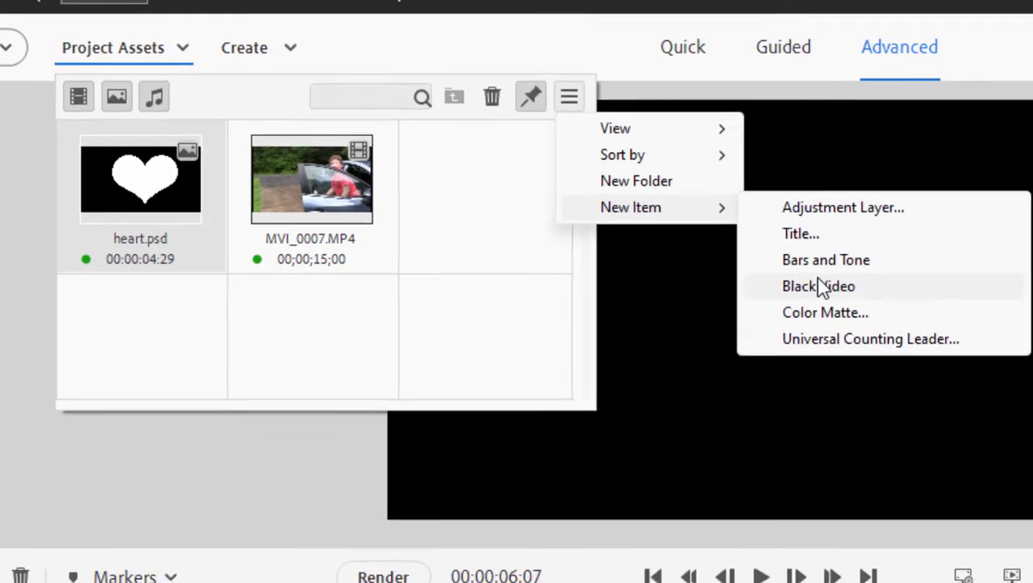
left_click(877, 310)
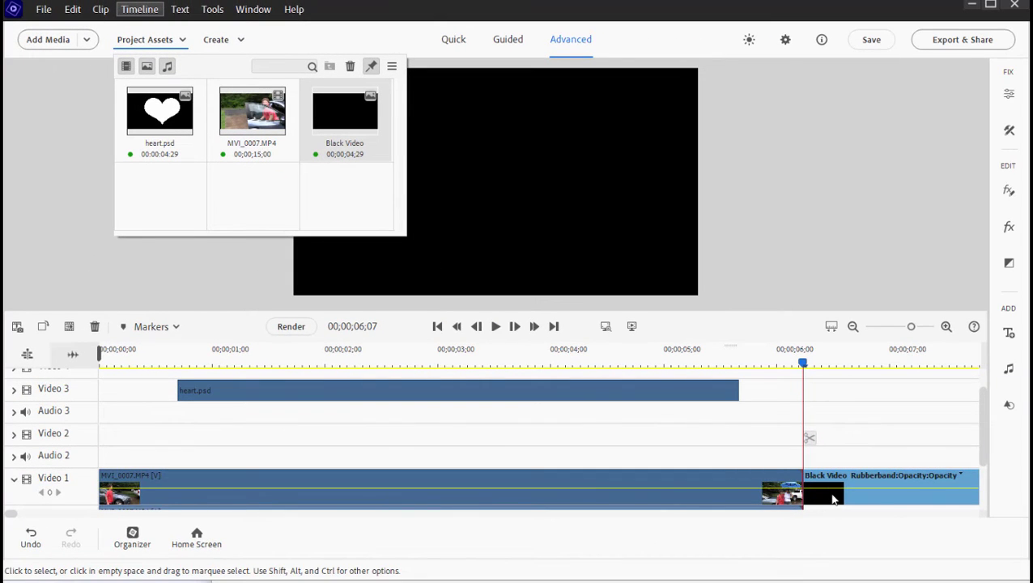
Place the Black Video on Video 2 under heart.psd and extend it to the video's end.
left_click_drag(833, 498, 207, 465)
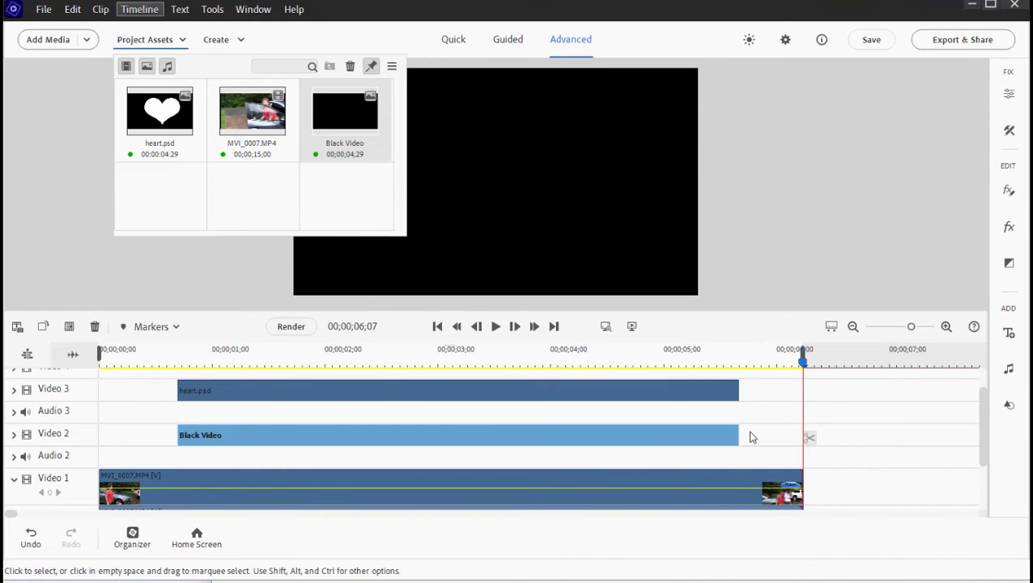
left_click_drag(739, 438, 802, 433)
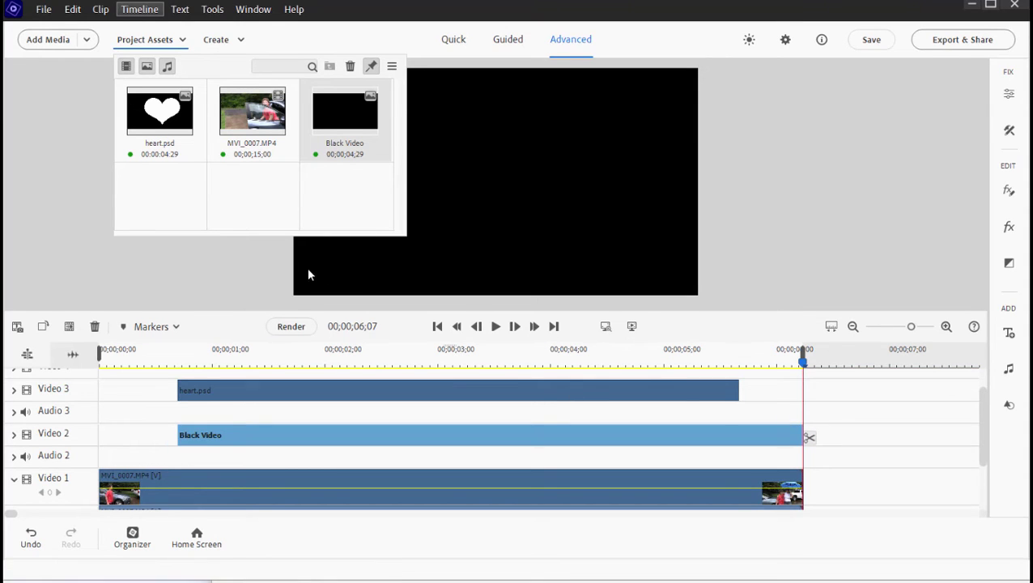
left_click(405, 354)
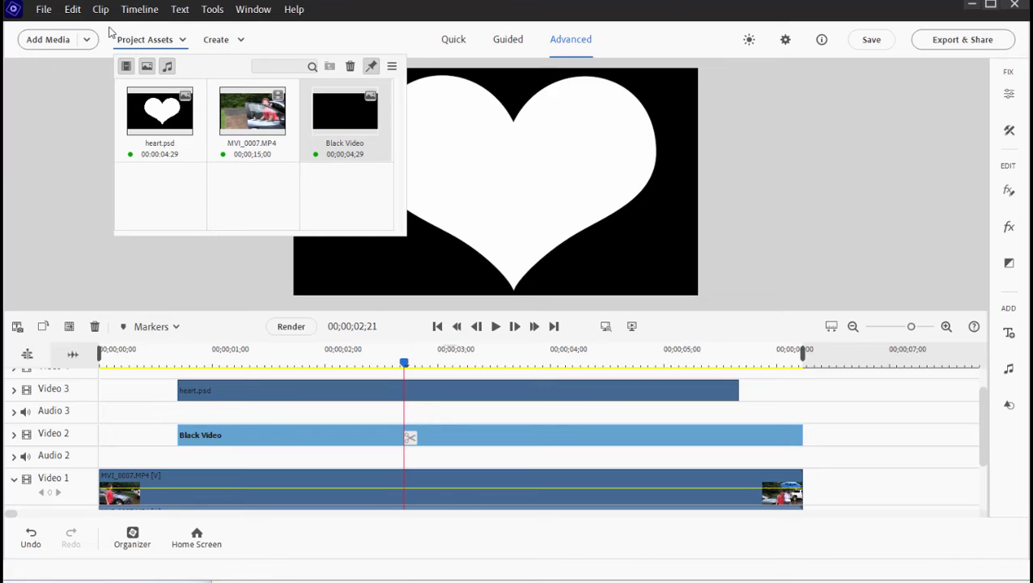
left_click(144, 39)
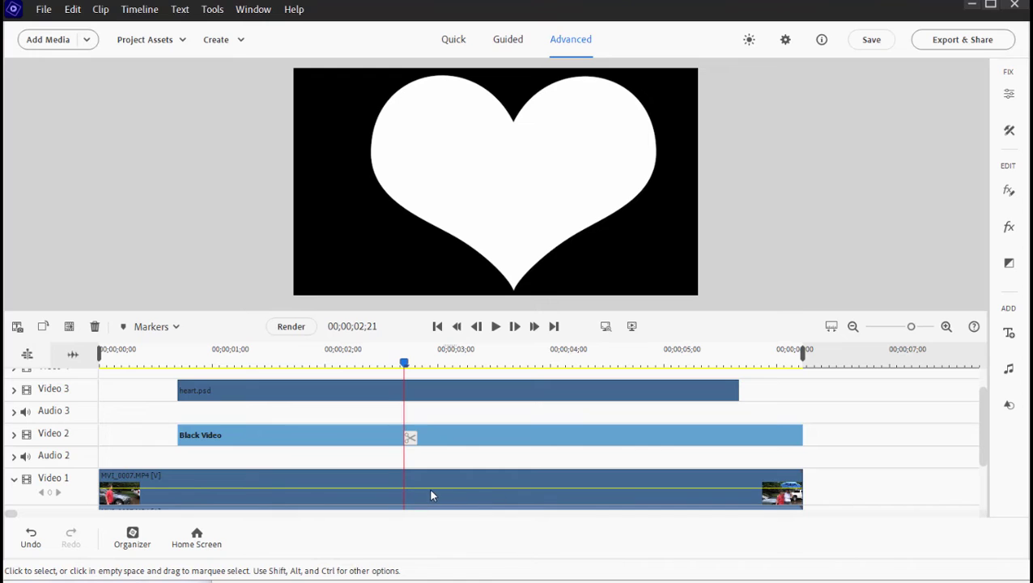
Drag Track Matte Key from the Keying effects onto the Black Video clip on Video 2.
left_click(1009, 227)
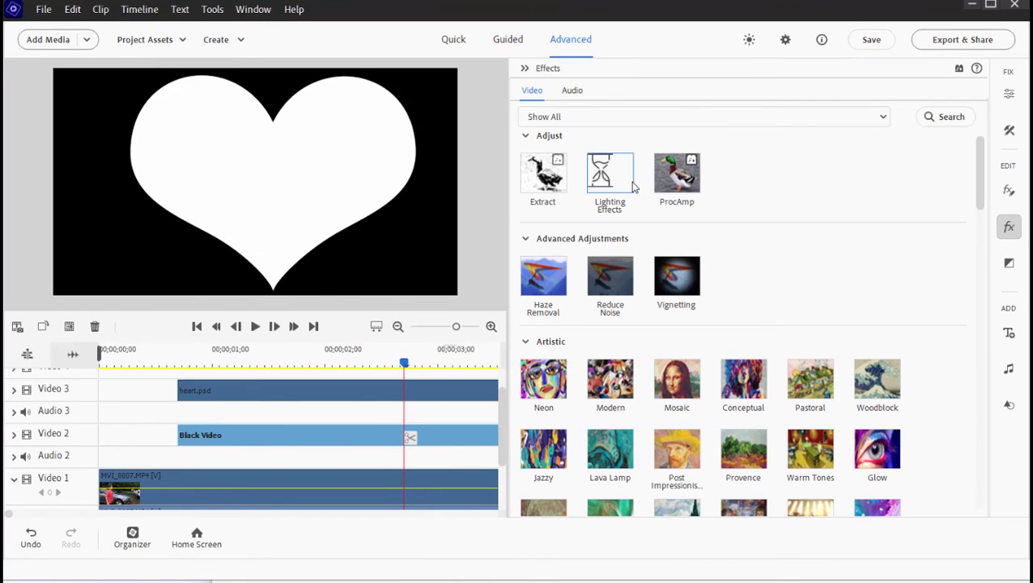
left_click_drag(508, 245, 759, 244)
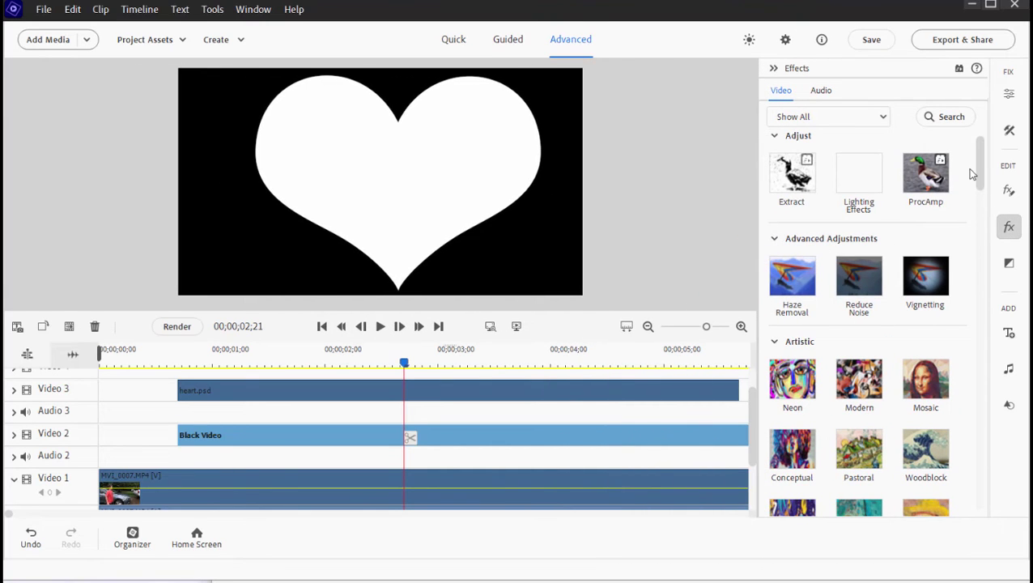
left_click_drag(980, 166, 966, 383)
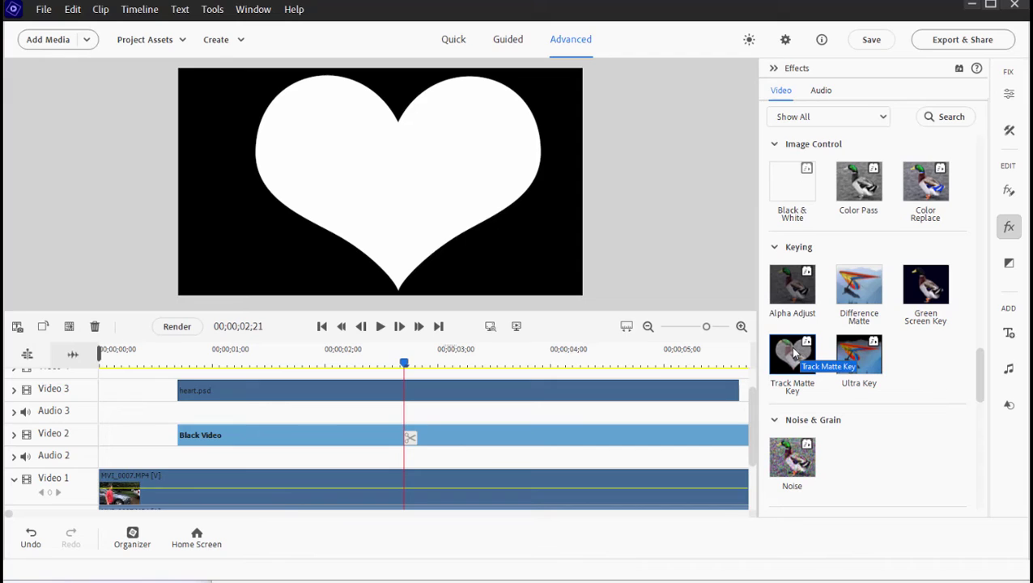
left_click_drag(792, 350, 595, 441)
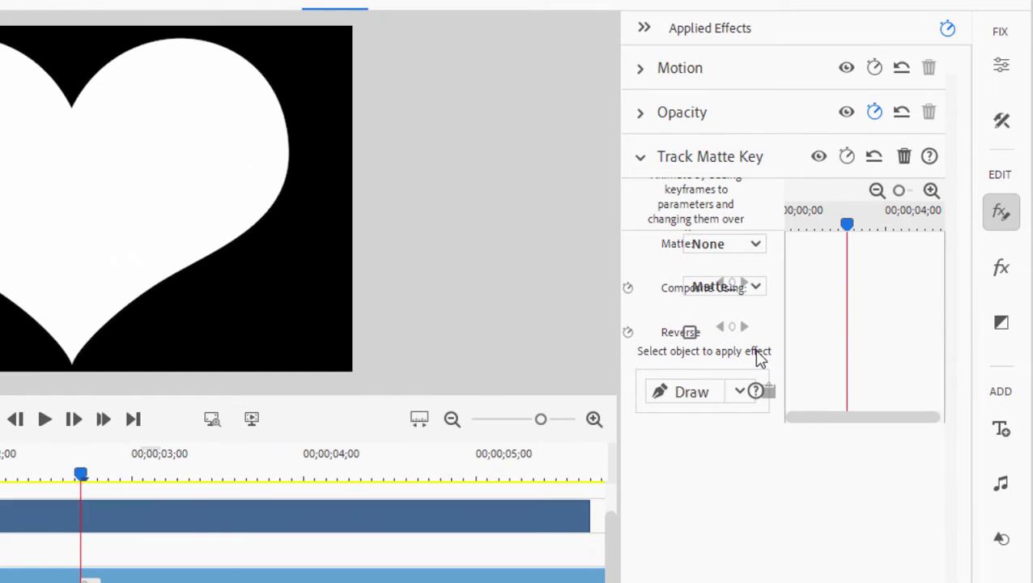
Set Track Matte Key's Matte to Video 3 and turn on Reverse.
left_click(947, 30)
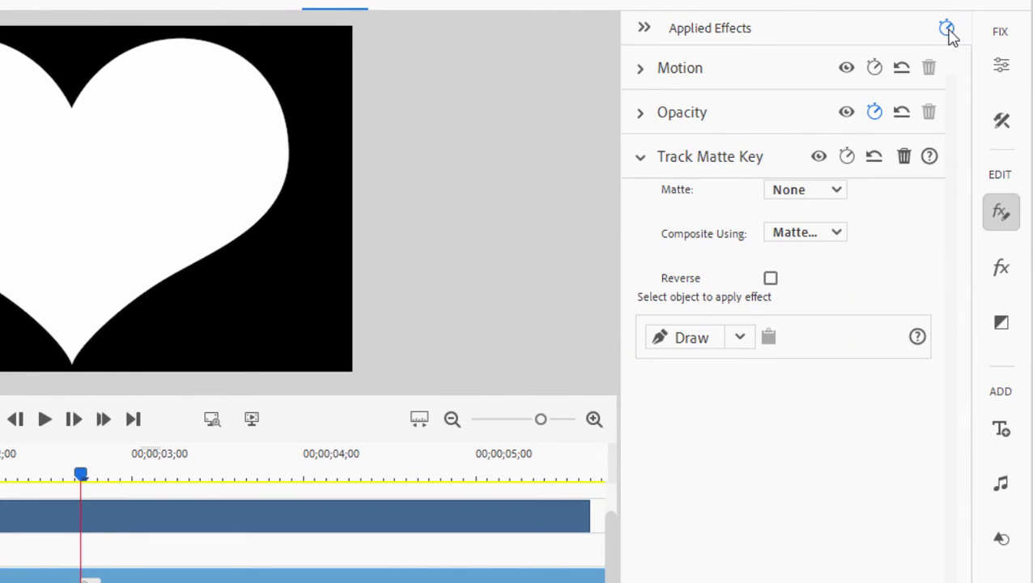
left_click(835, 191)
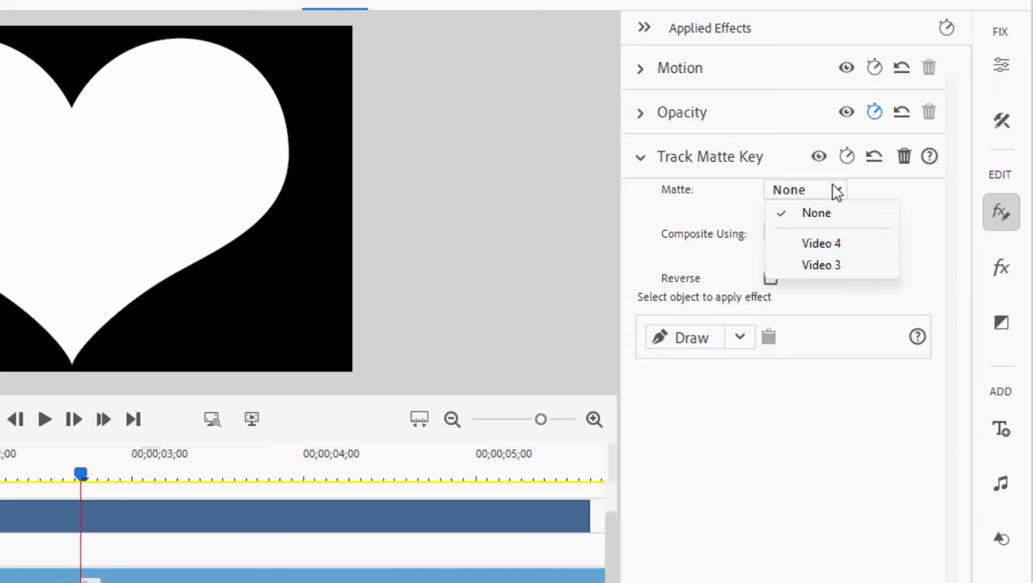
left_click(833, 268)
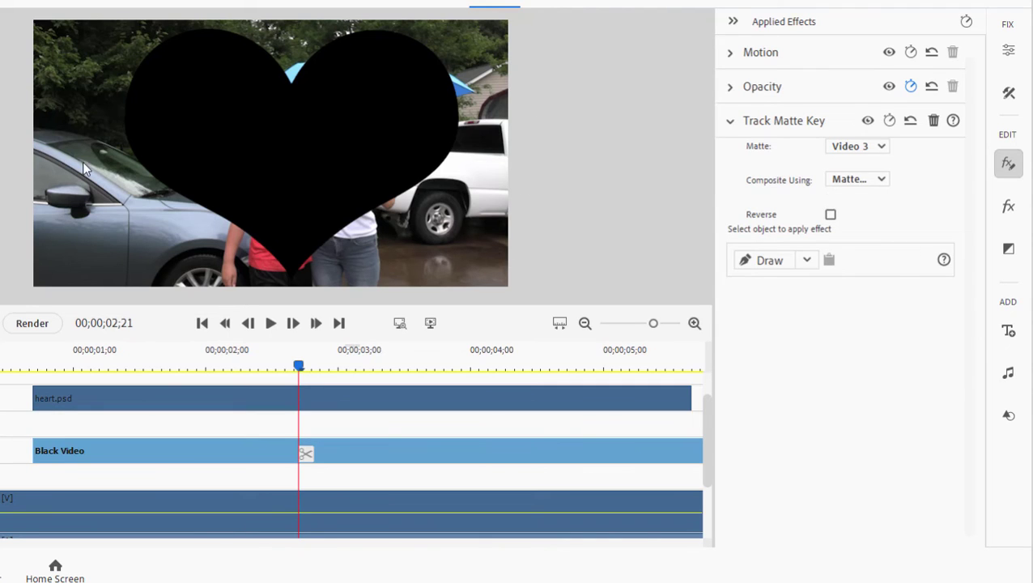
left_click(830, 214)
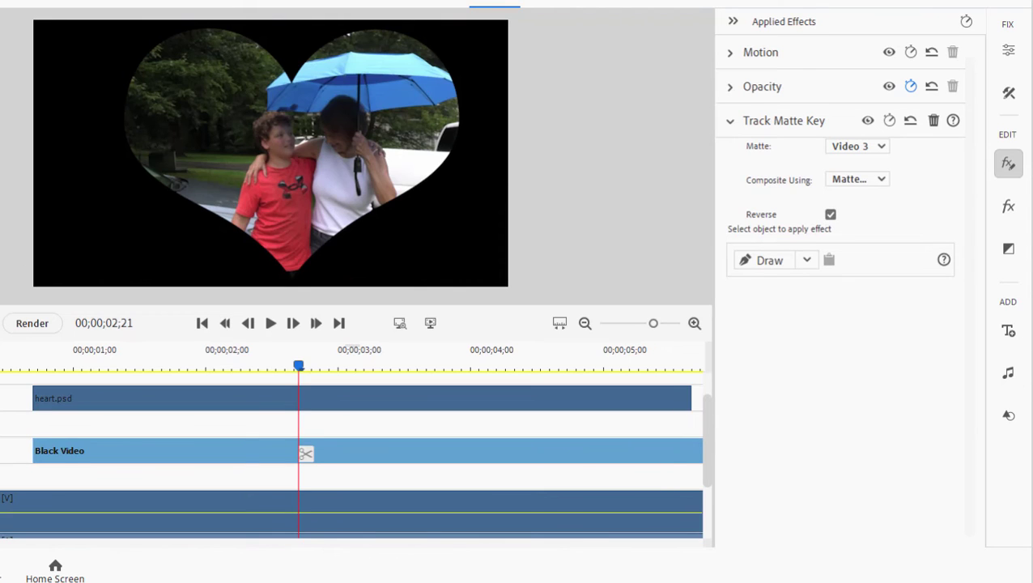
Play the sequence from near the start, then stop and scrub back to 03;02 showing the full heart.
left_click(1013, 165)
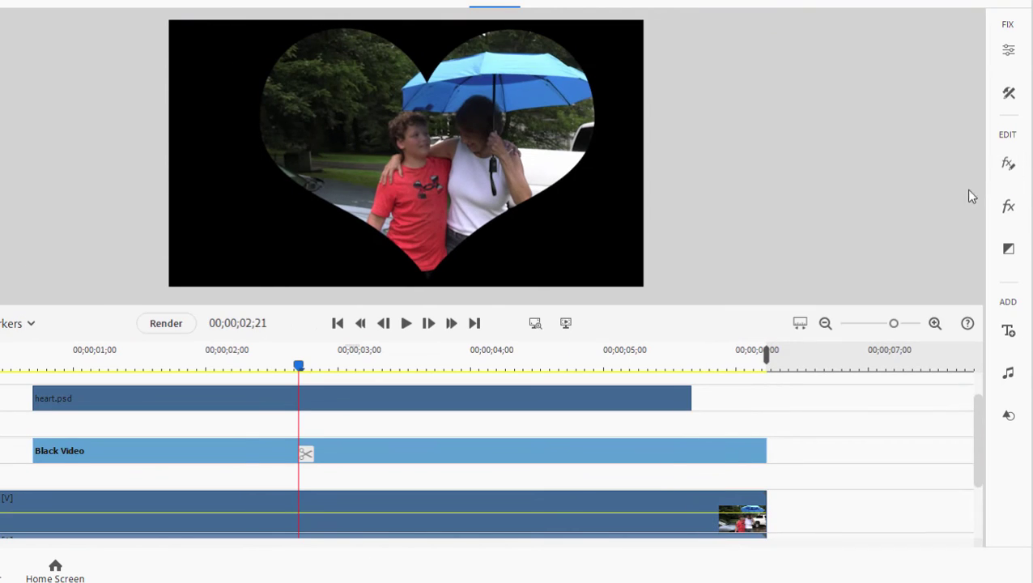
left_click(11, 363)
key("space")
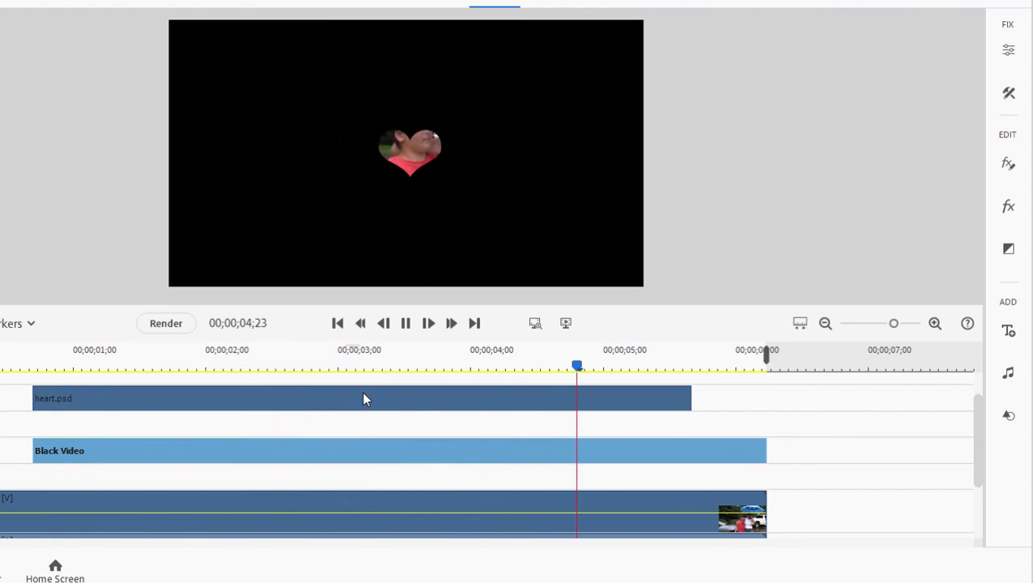
left_click(666, 429)
left_click_drag(683, 367, 348, 361)
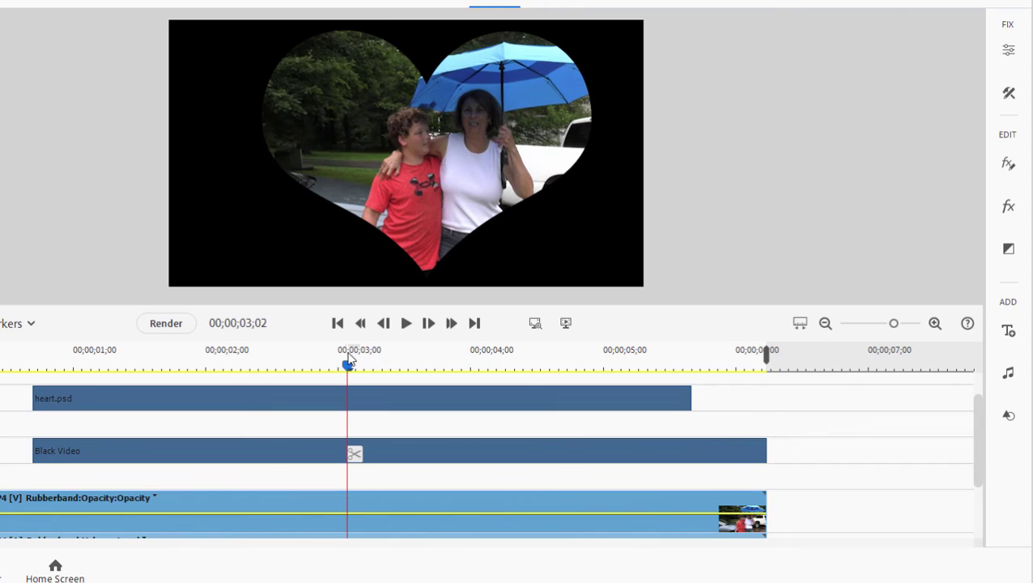